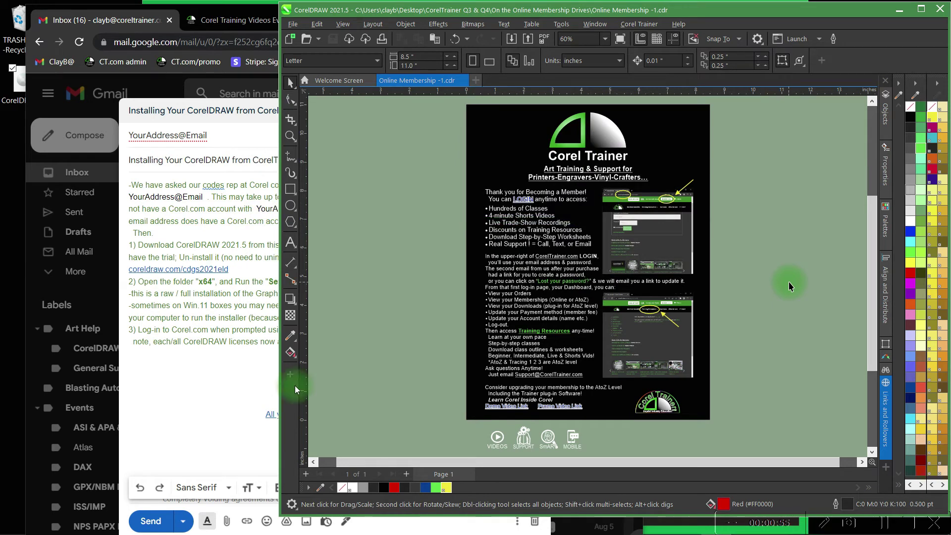
- Bring the 'Installing Your CorelDRAW from CorelTrainer' Gmail draft in front of the flyer document
click(190, 363)
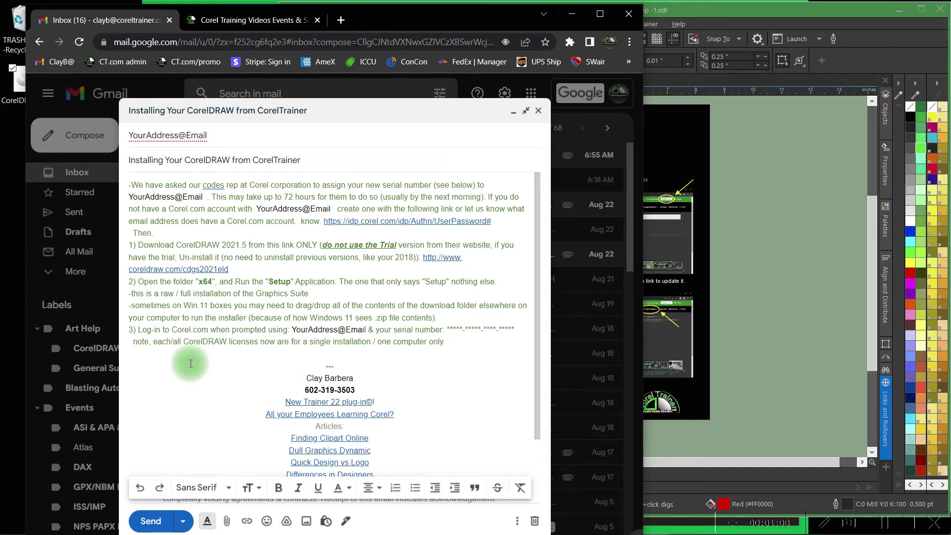
click(240, 267)
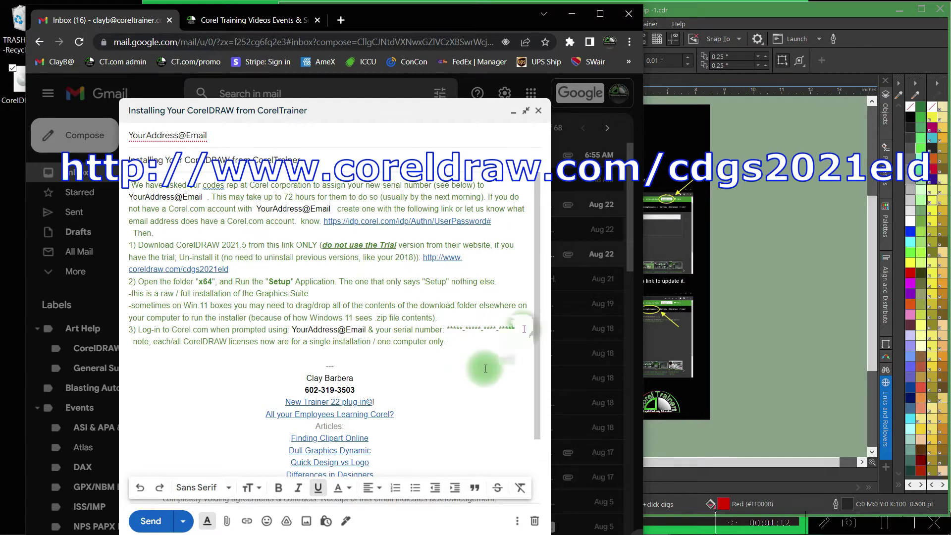
drag(515, 329, 447, 330)
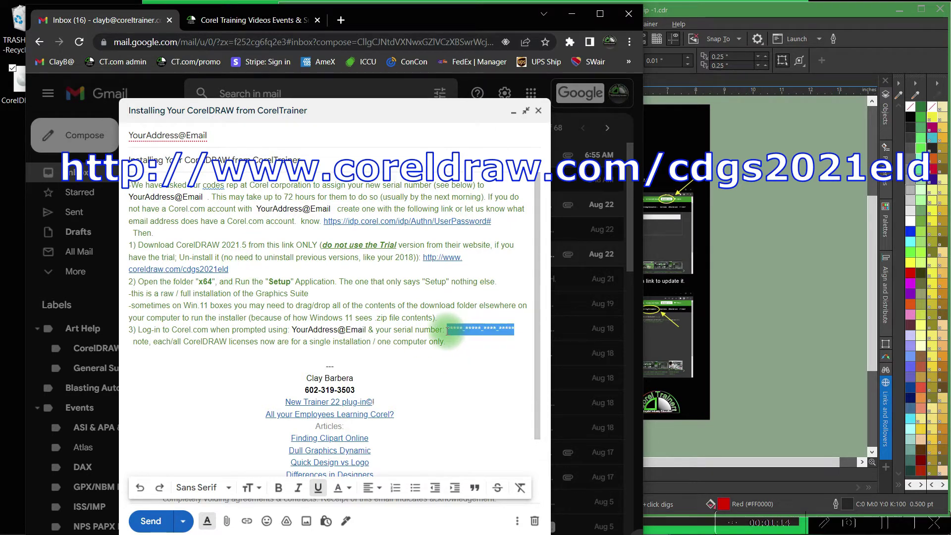
click(446, 358)
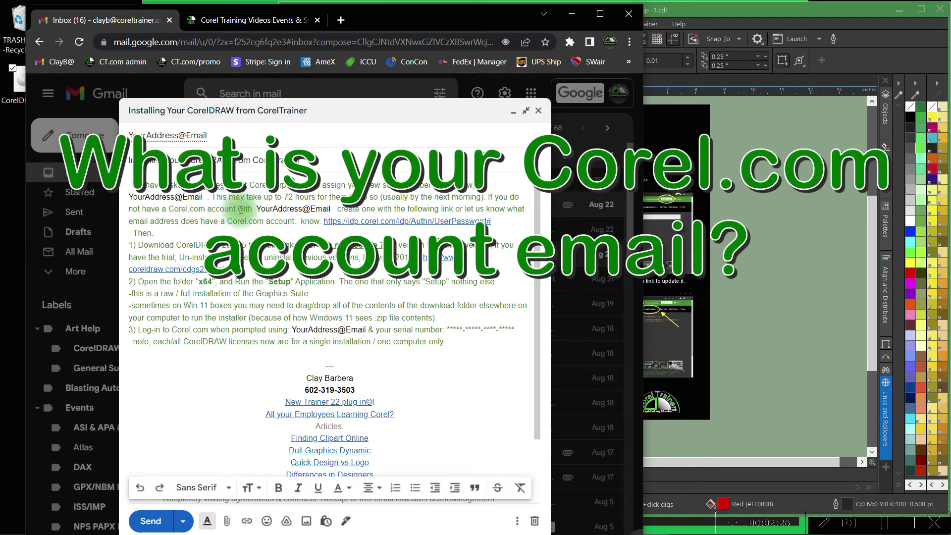
- Go to corel.com in a new tab, reach its Create account page, then return to Gmail
click(341, 21)
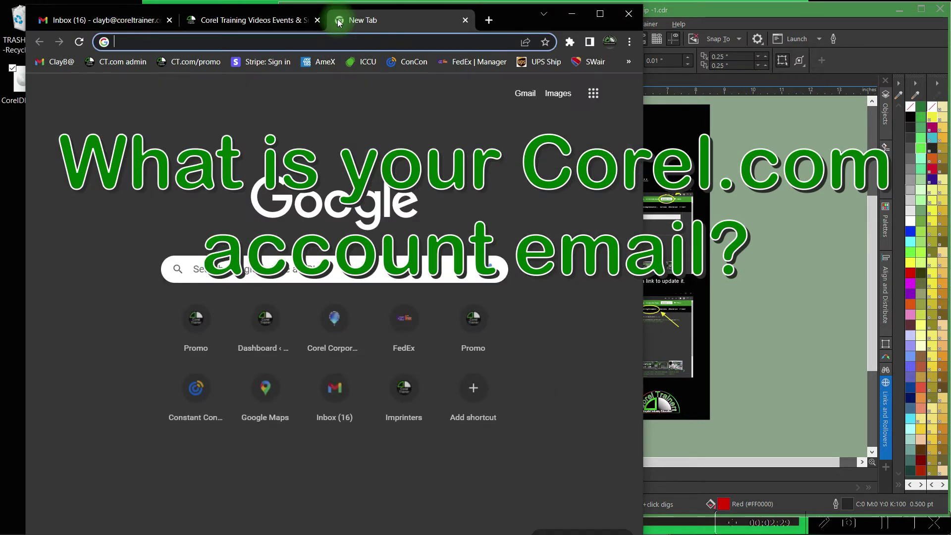
text(corel.com)
key(Return)
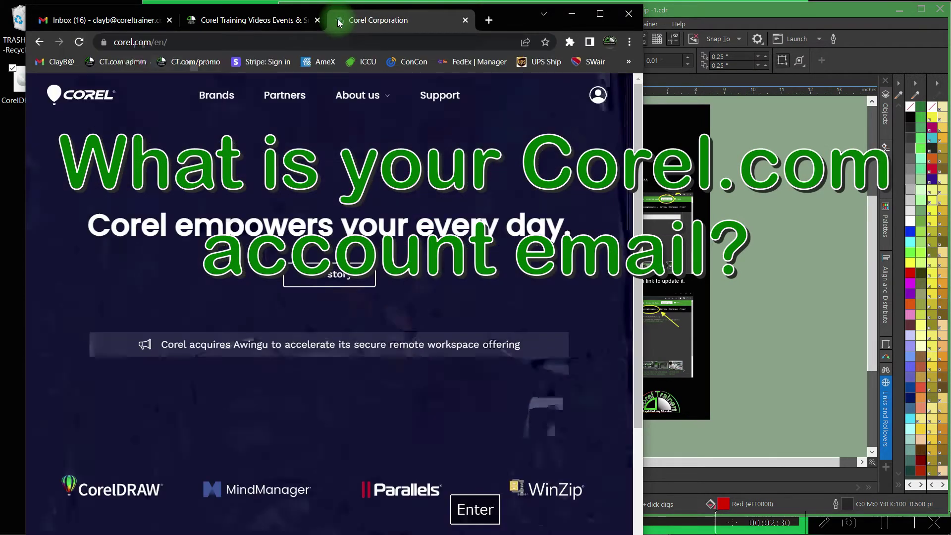
click(605, 98)
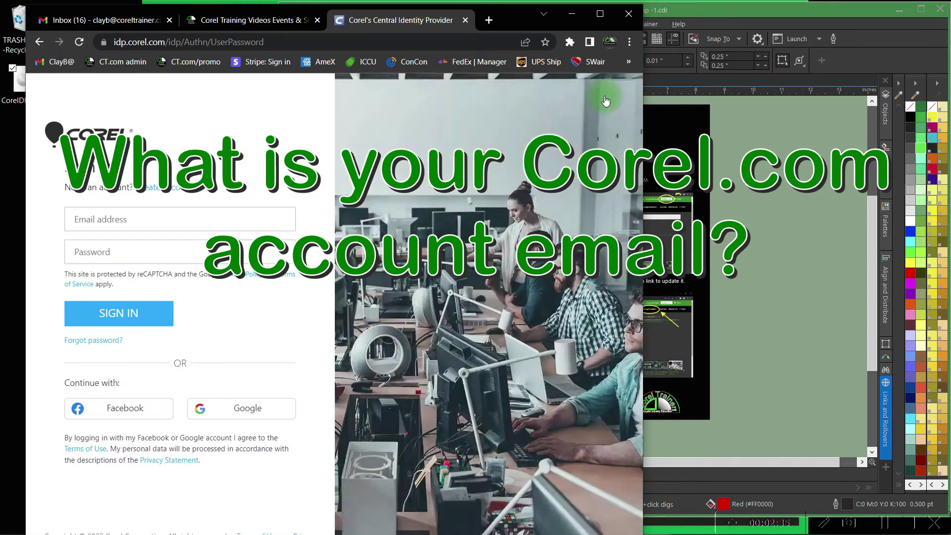
click(167, 225)
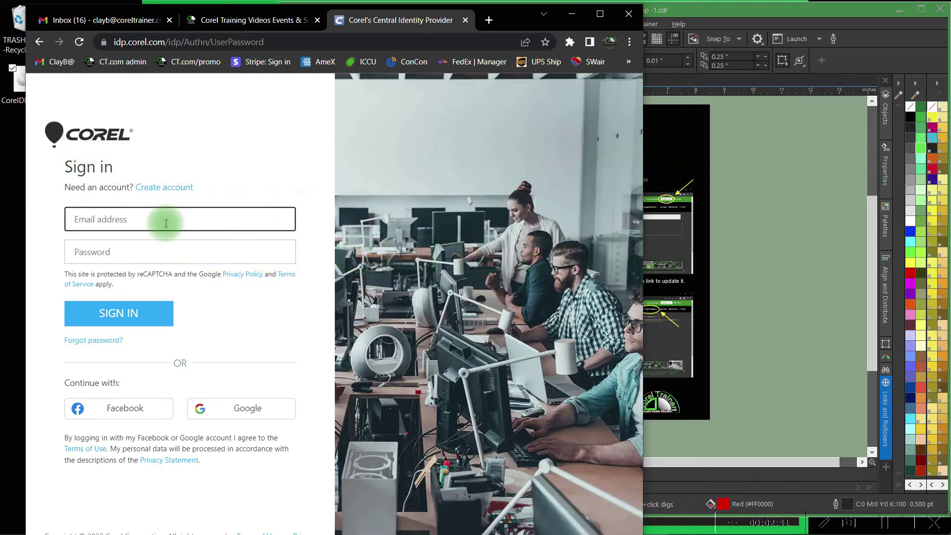
click(178, 186)
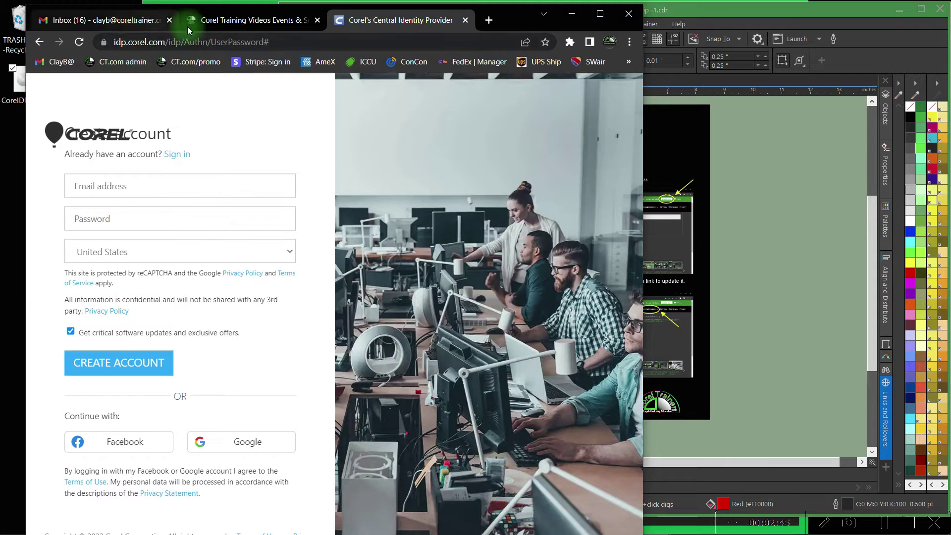
click(123, 28)
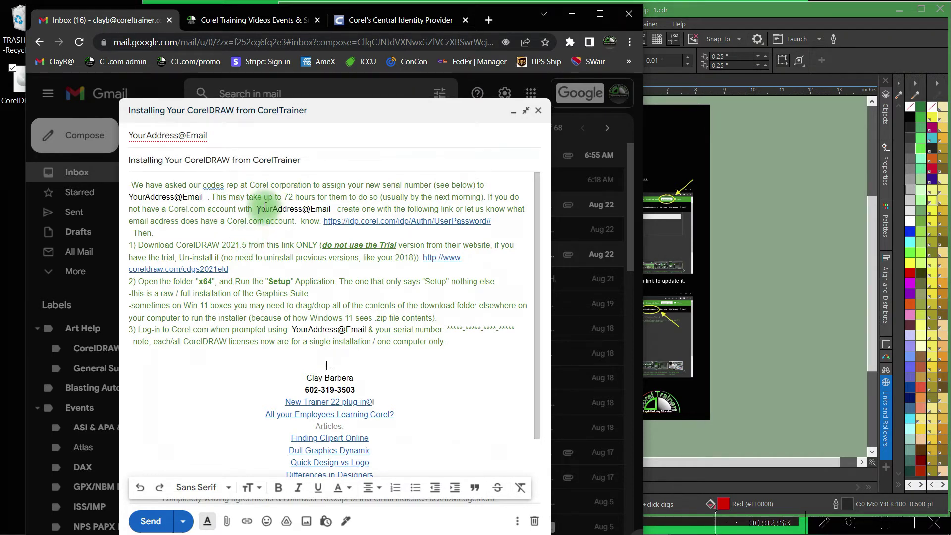
drag(258, 208, 330, 210)
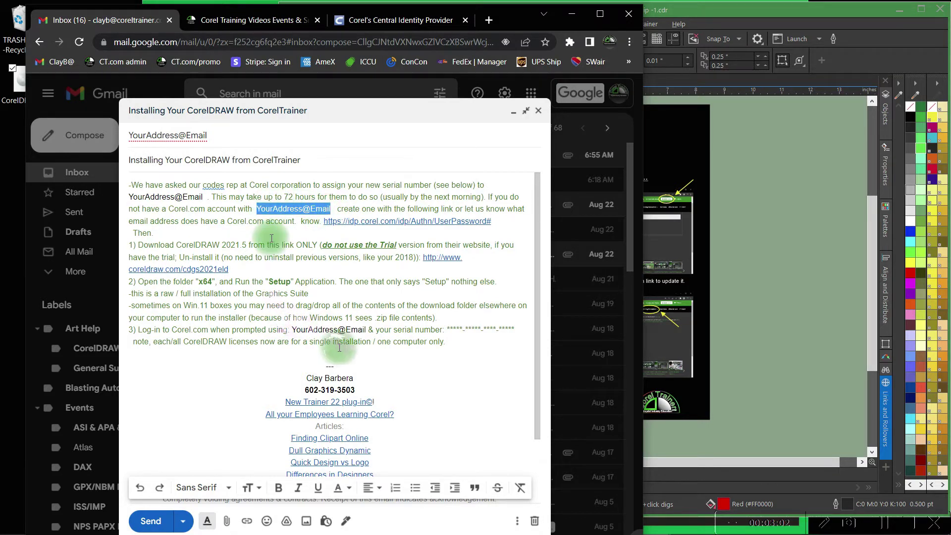
drag(519, 331, 448, 331)
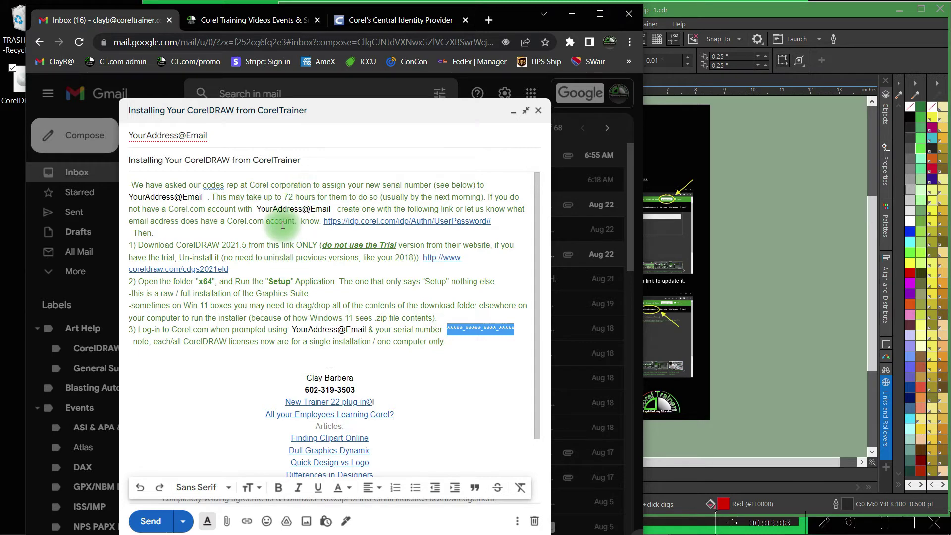
drag(283, 197, 315, 202)
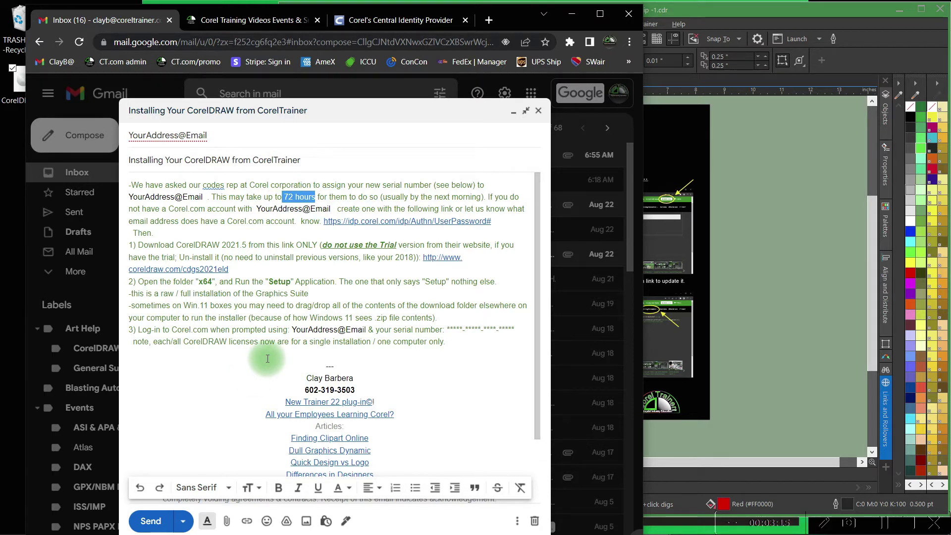
click(511, 382)
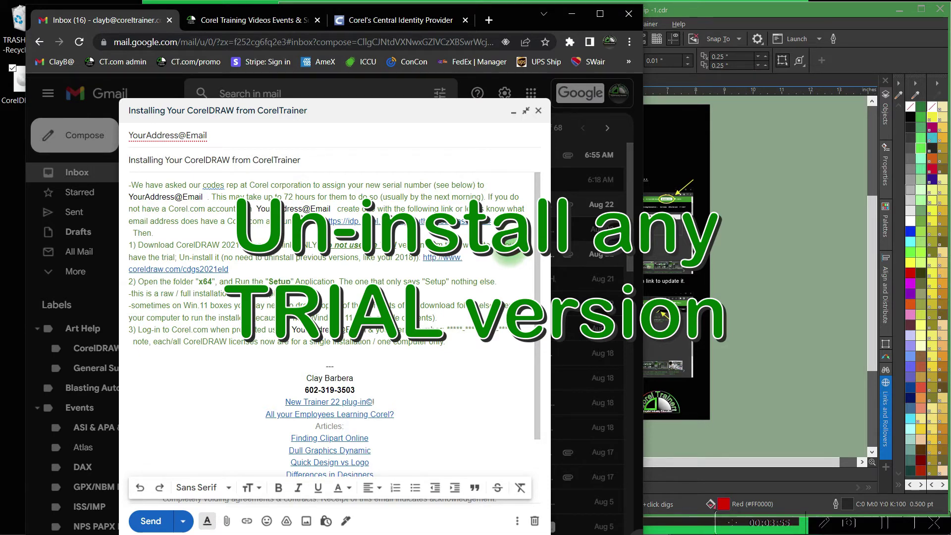
drag(516, 329, 444, 330)
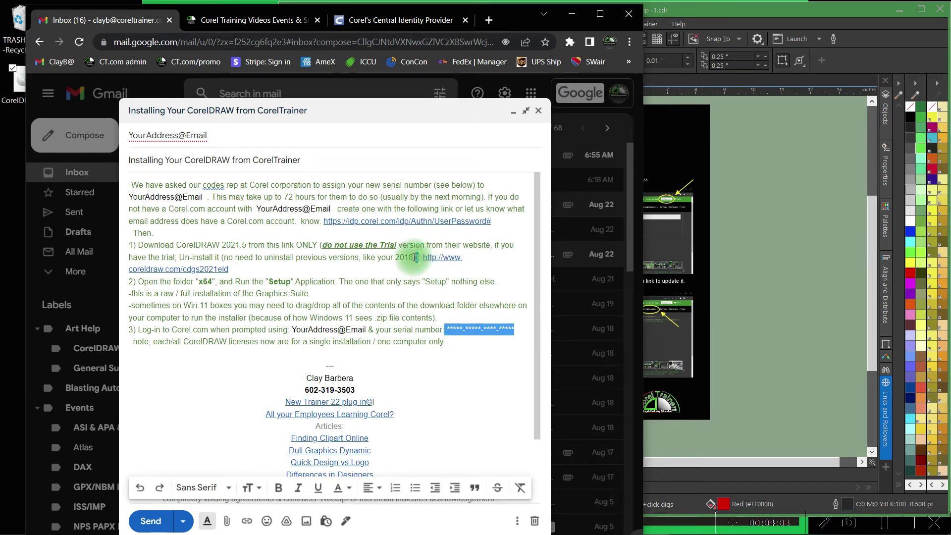
drag(417, 257, 394, 257)
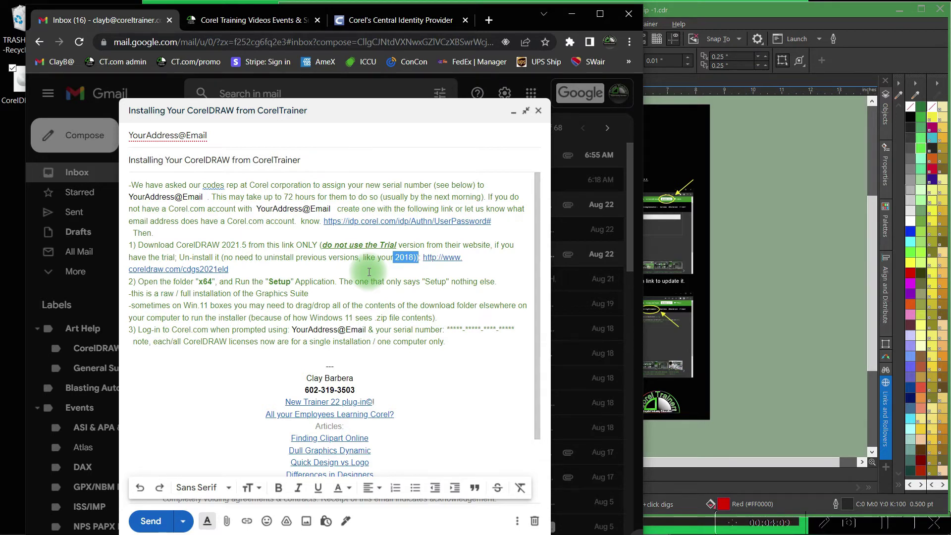
click(428, 271)
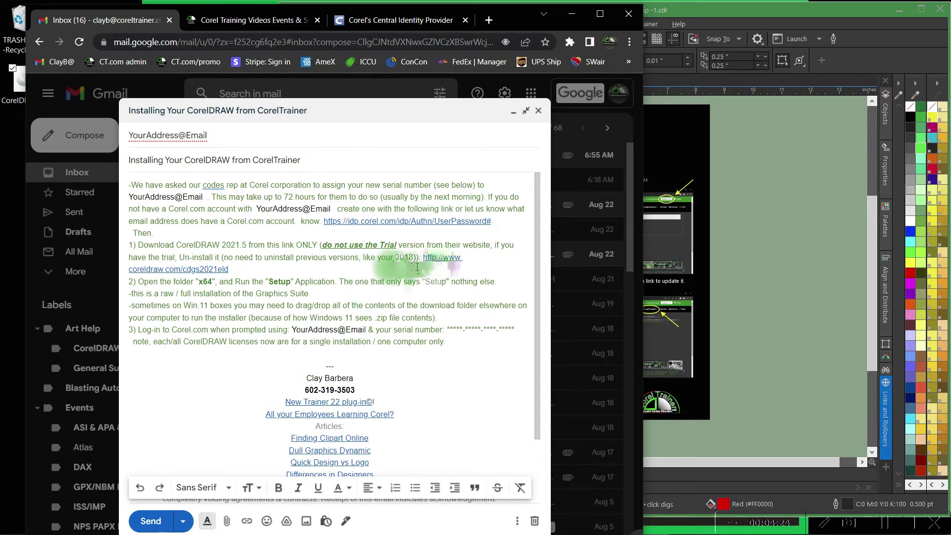
- Copy the draft's coreldraw.com download link and load it in a new browser tab
shift+click(423, 258)
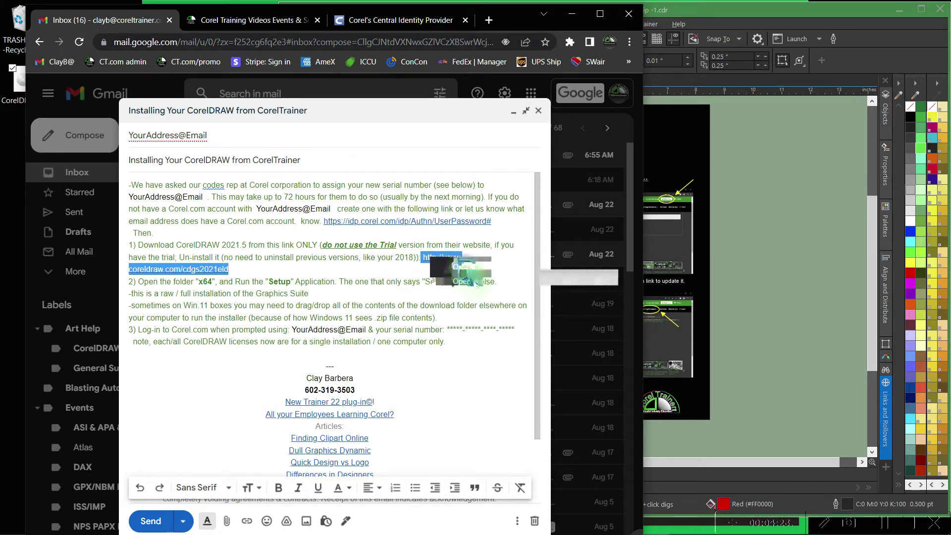
right_click(431, 257)
click(490, 395)
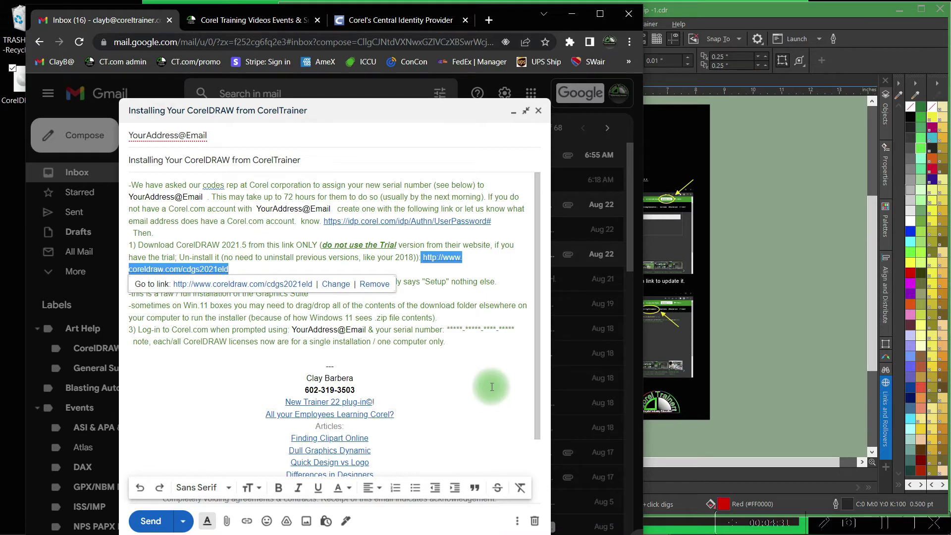
click(489, 19)
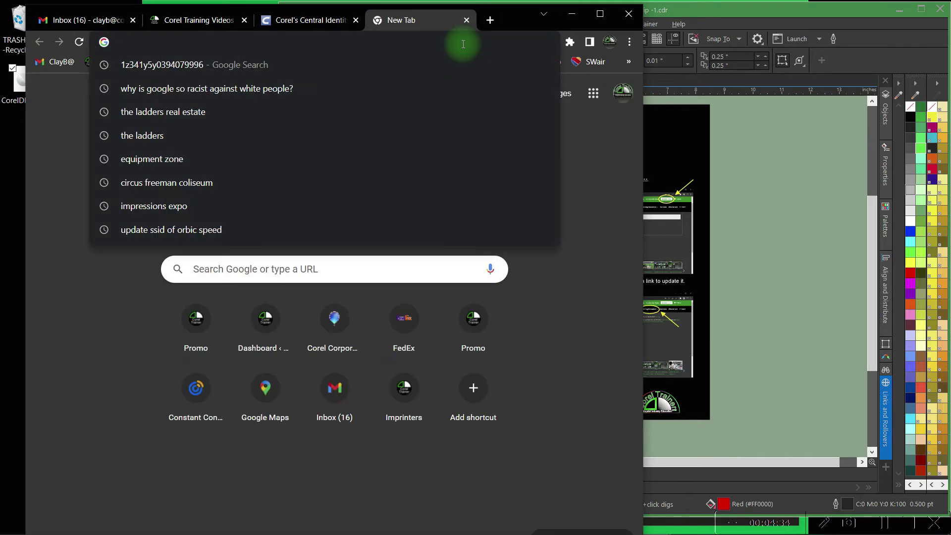
key(ctrl+v)
key(Return)
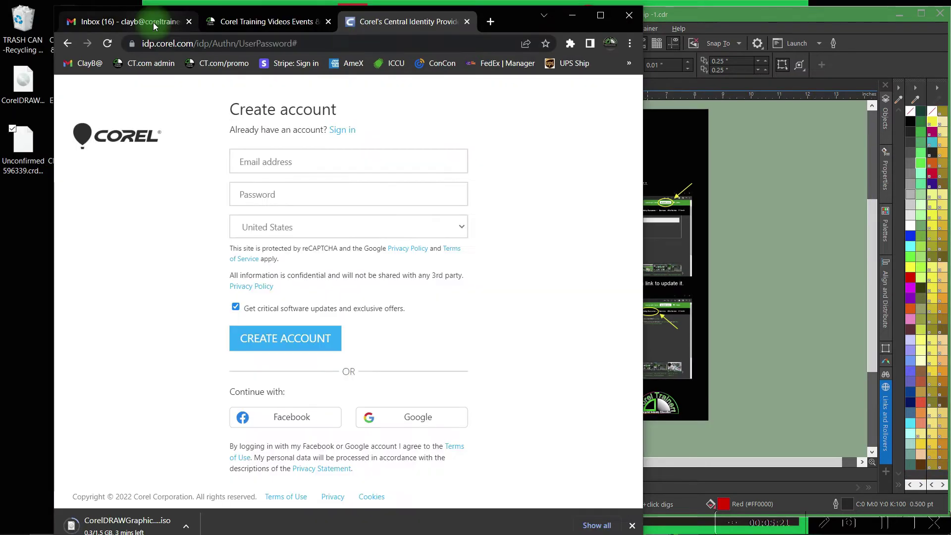
click(153, 22)
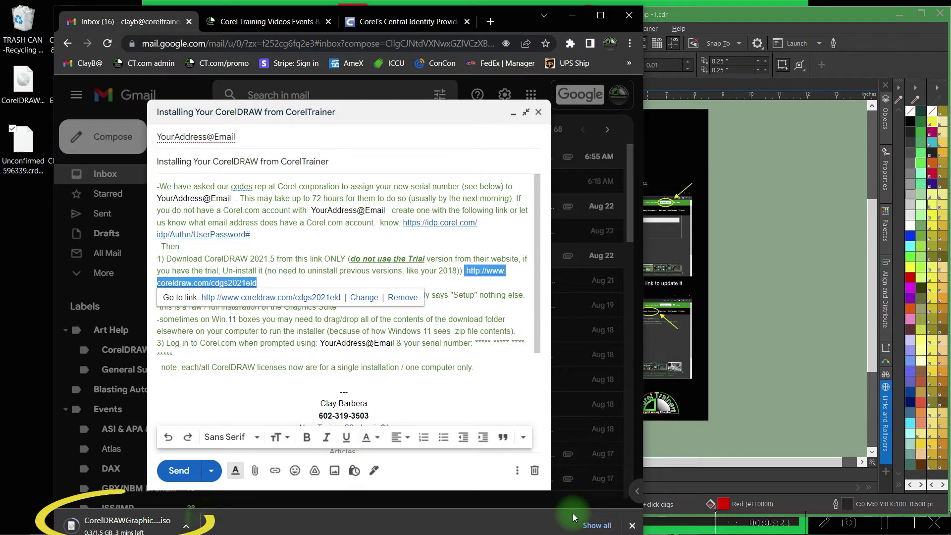
- Cancel the CorelDRAW ISO download and close the downloads bar
click(189, 525)
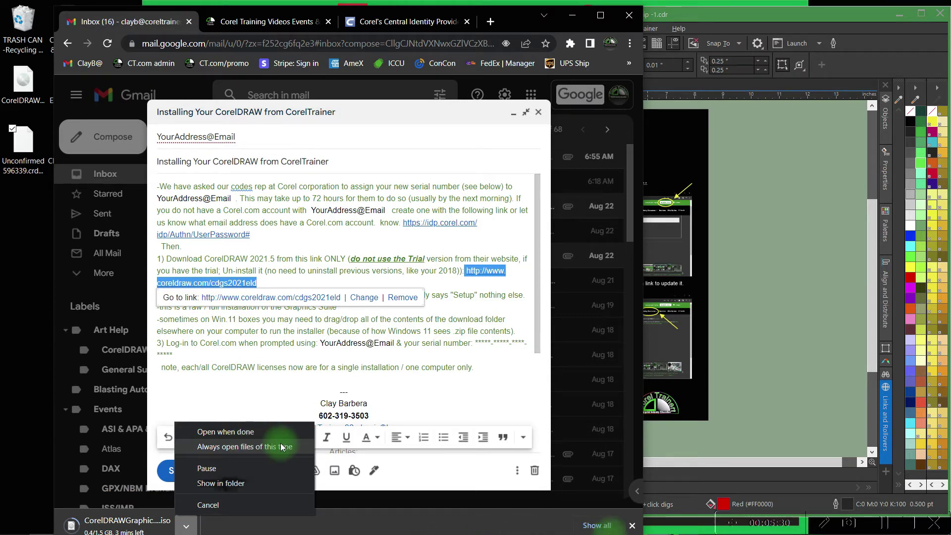
click(218, 504)
drag(516, 27, 539, 11)
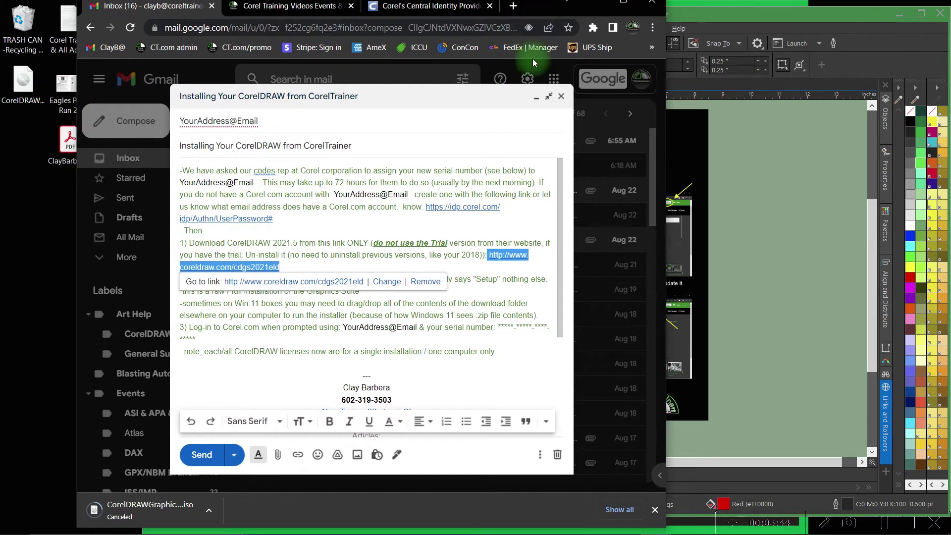
click(220, 500)
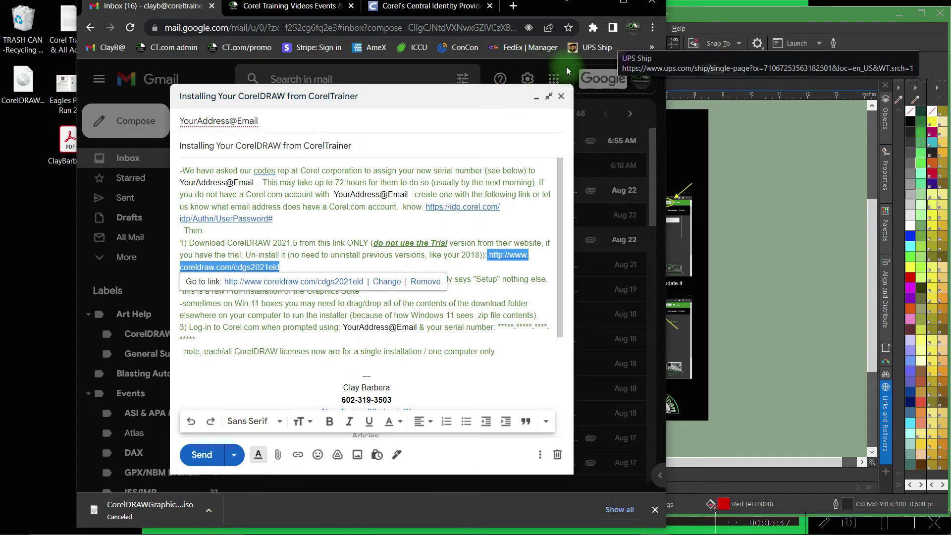
click(204, 513)
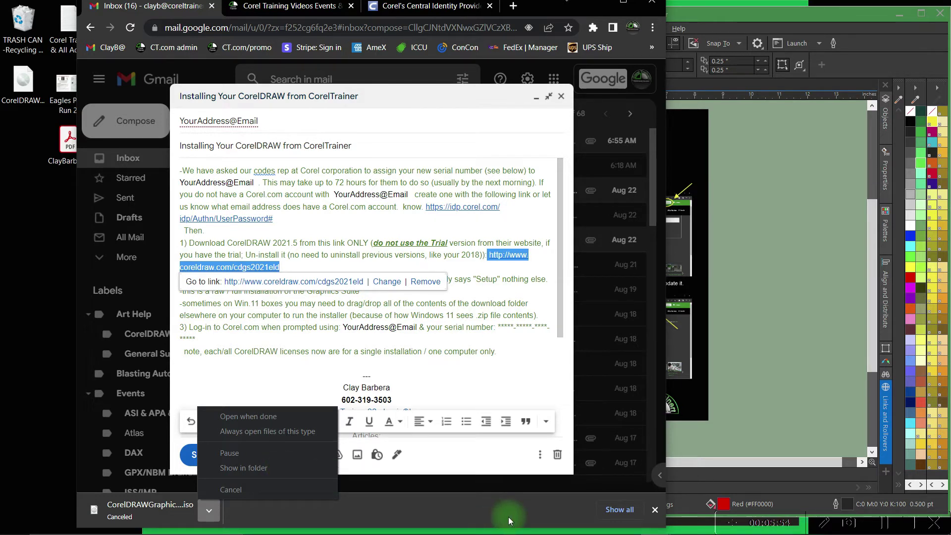
click(654, 509)
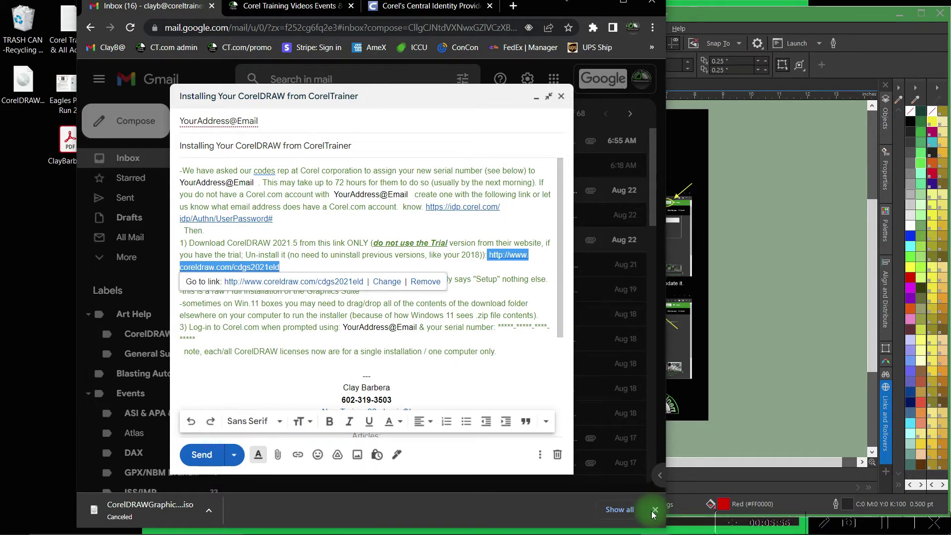
click(654, 509)
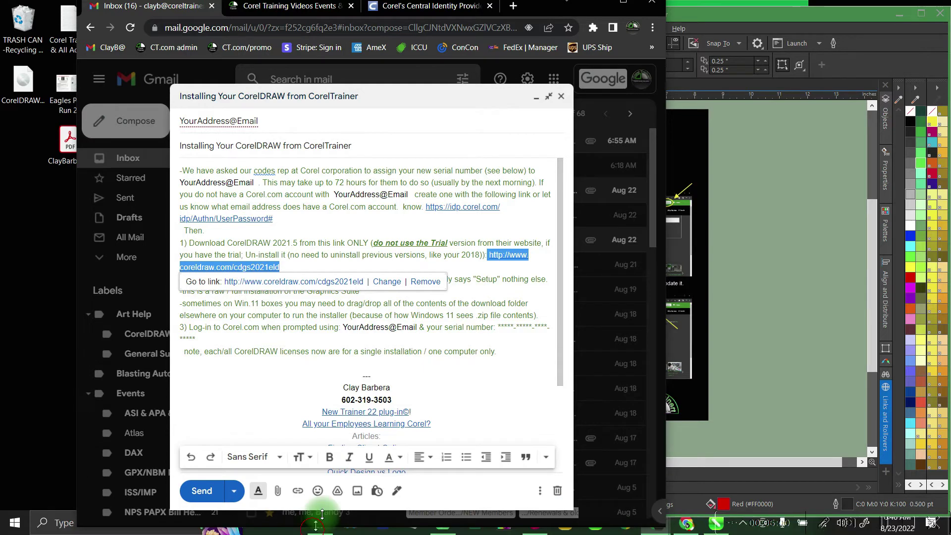
- Open the downloaded CorelDRAW installer ISO, mounting it as DVD Drive (D:) CGS2021_PGRM
drag(329, 531, 340, 515)
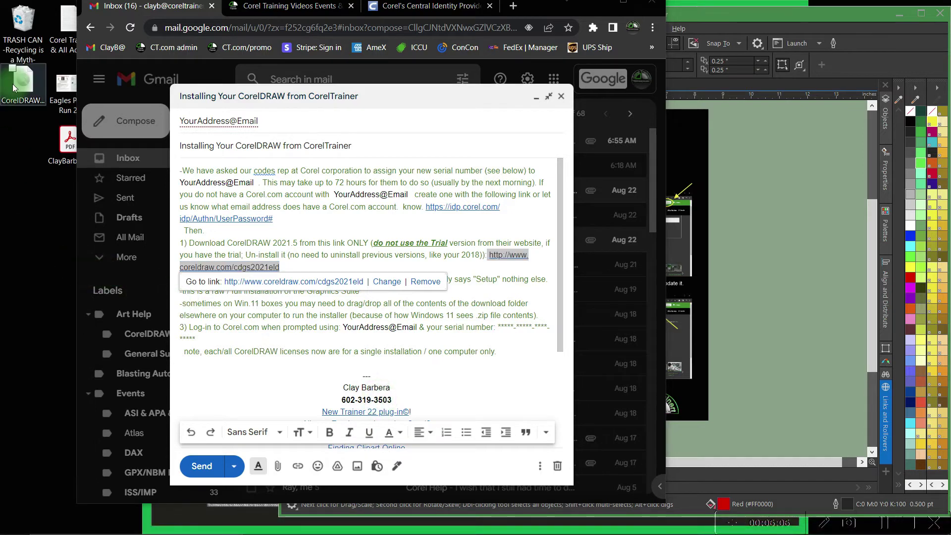
double_click(21, 88)
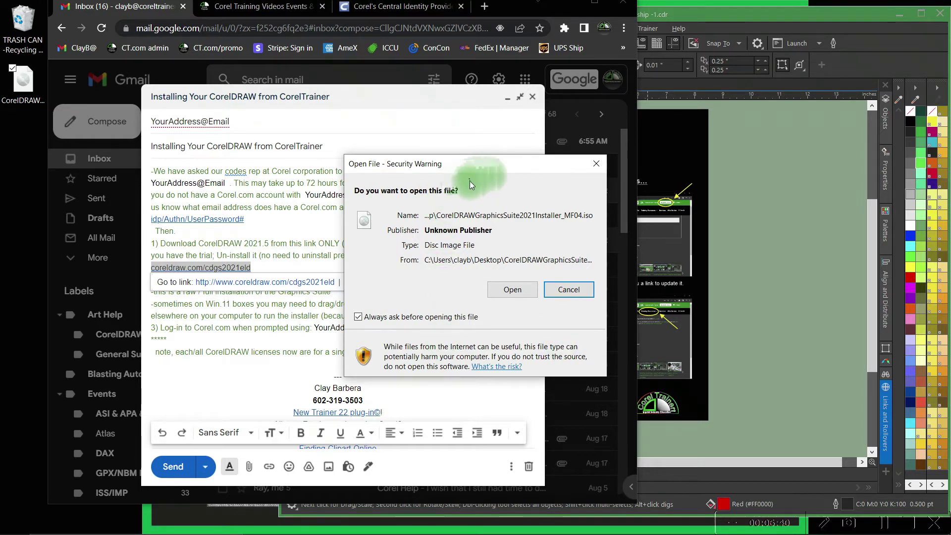
click(516, 300)
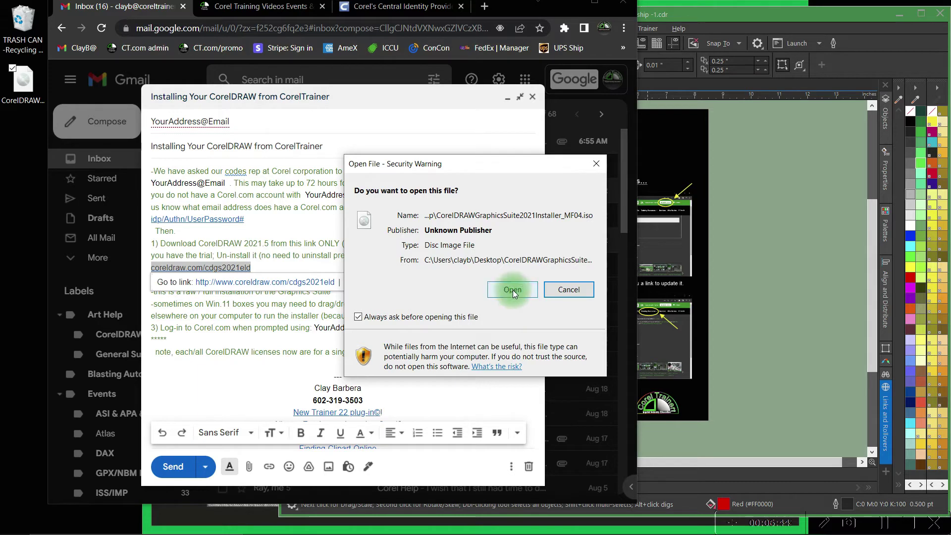
drag(432, 189, 582, 91)
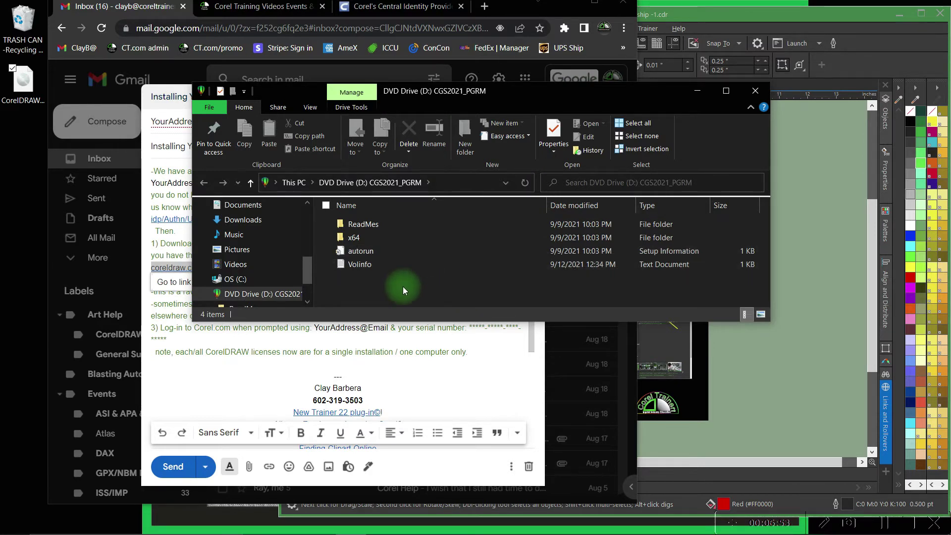
- Open the x64 folder on CGS2021_PGRM and launch the 3,413 KB Setup application
drag(403, 286, 438, 278)
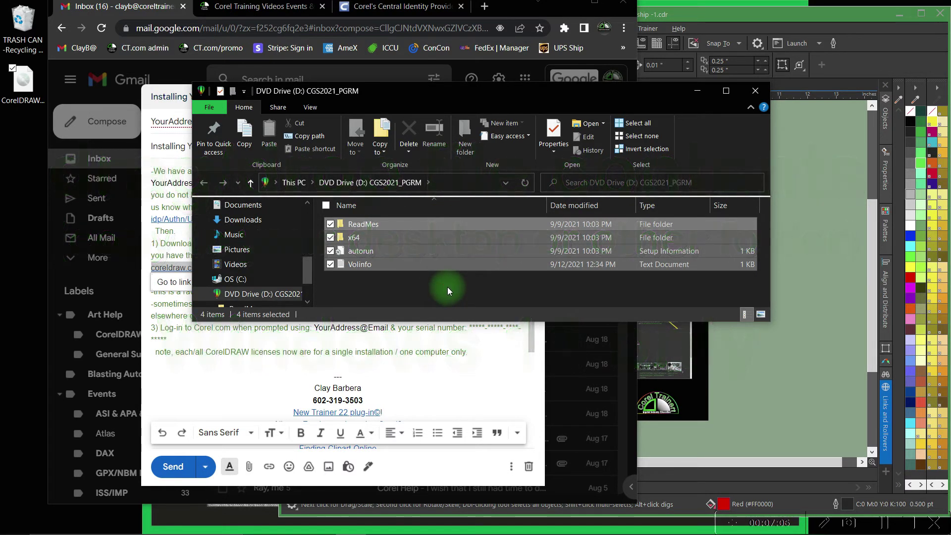
click(389, 272)
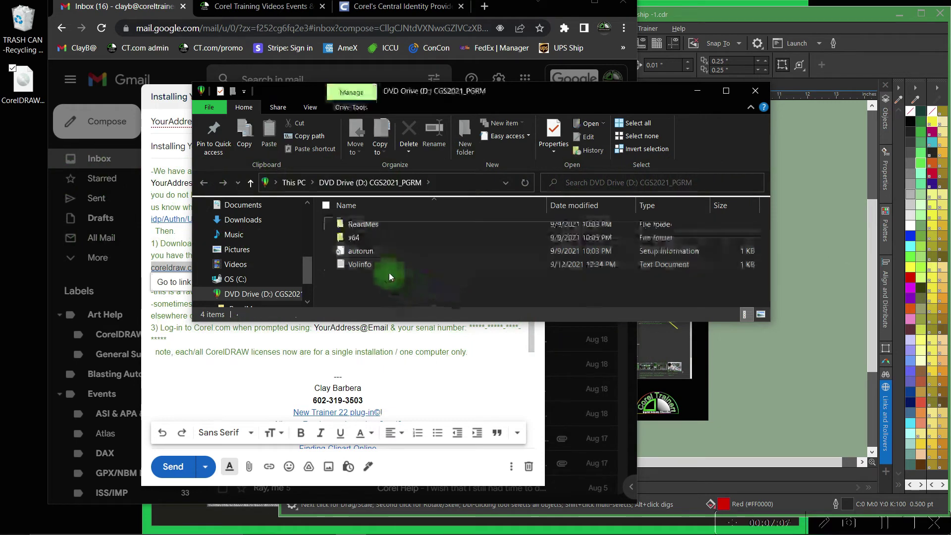
double_click(361, 237)
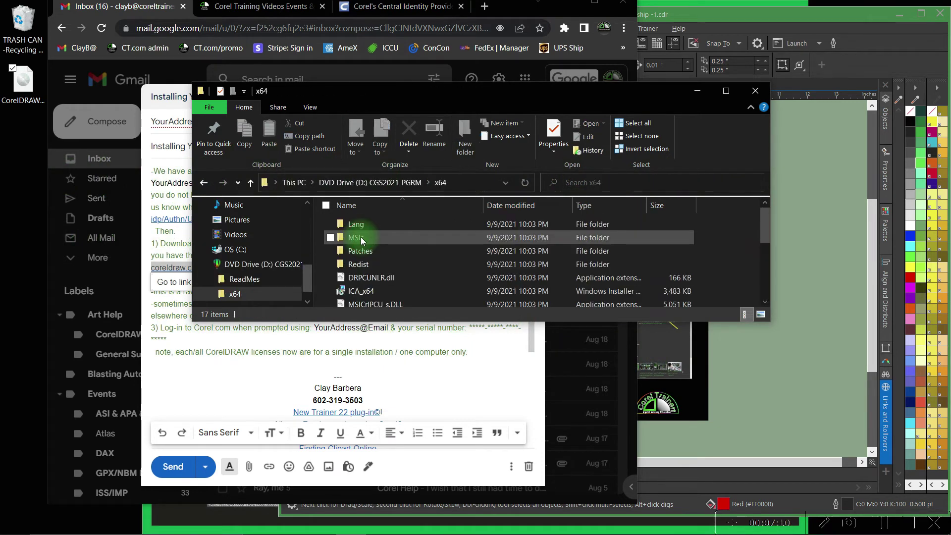
scroll(449, 255, down, 3)
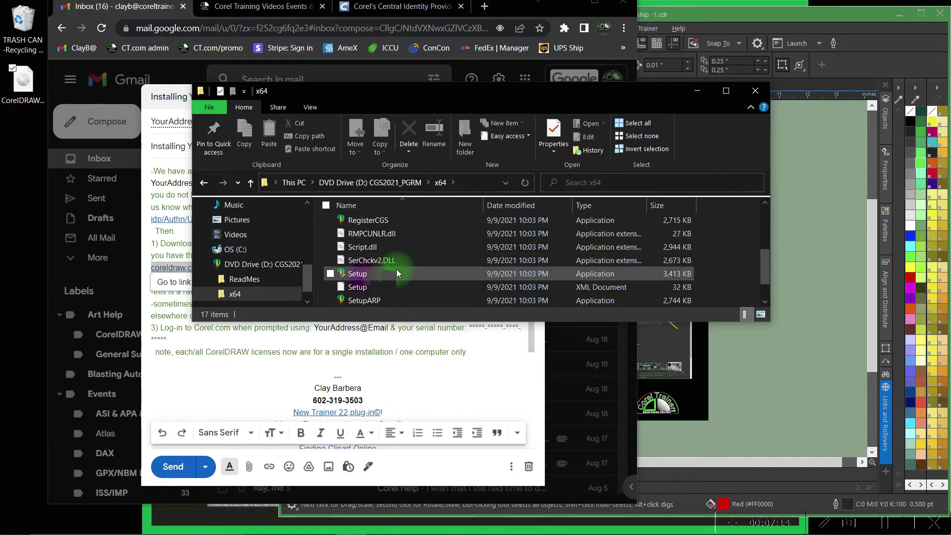
click(621, 278)
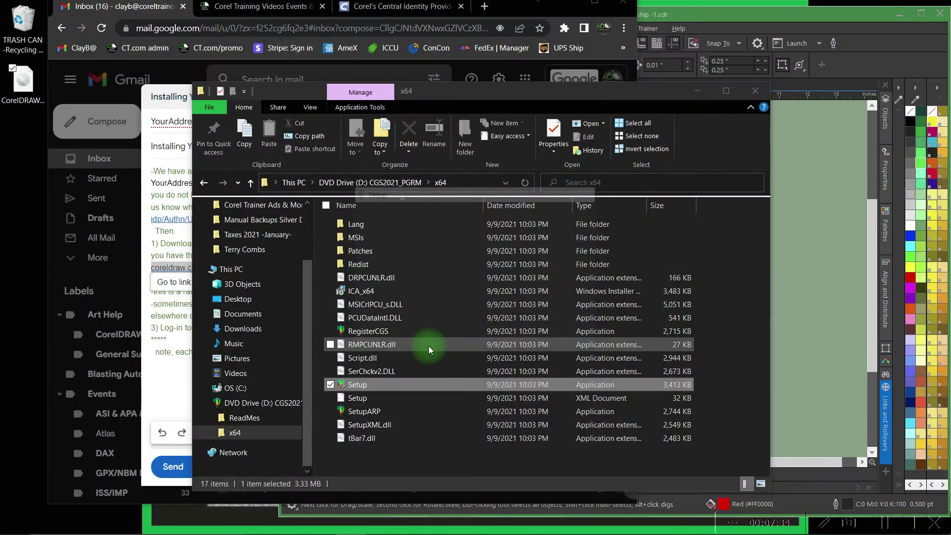
double_click(429, 345)
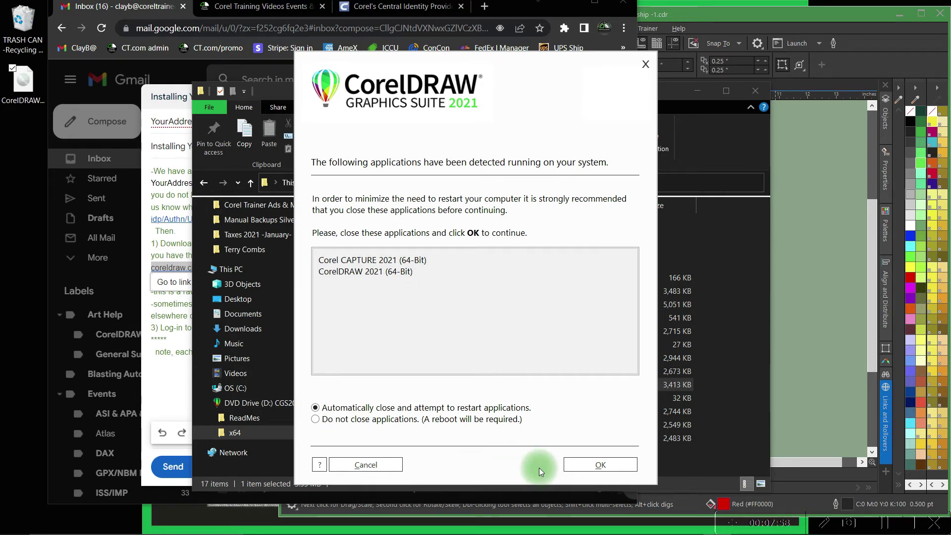
- Let setup close the running CorelDRAW, choose Modify, then cancel the installer
click(601, 465)
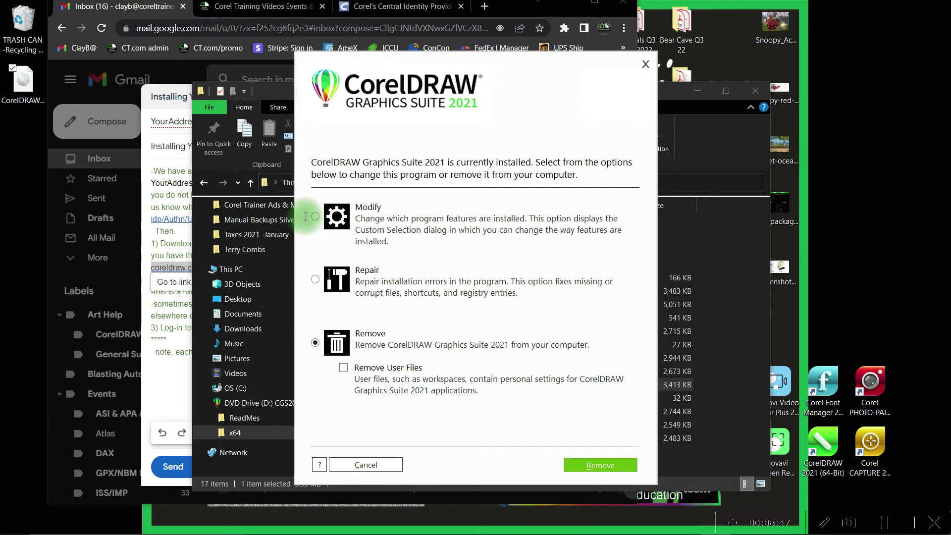
click(314, 217)
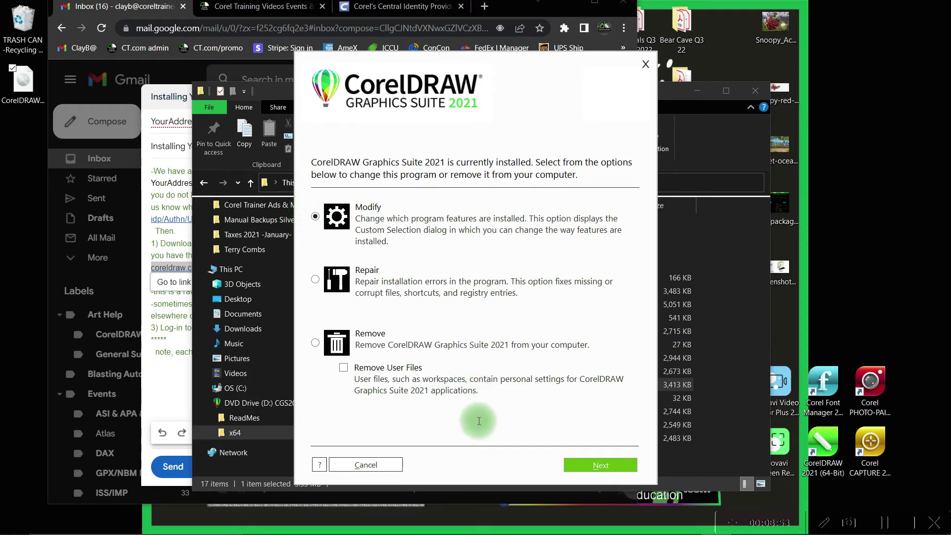
click(385, 467)
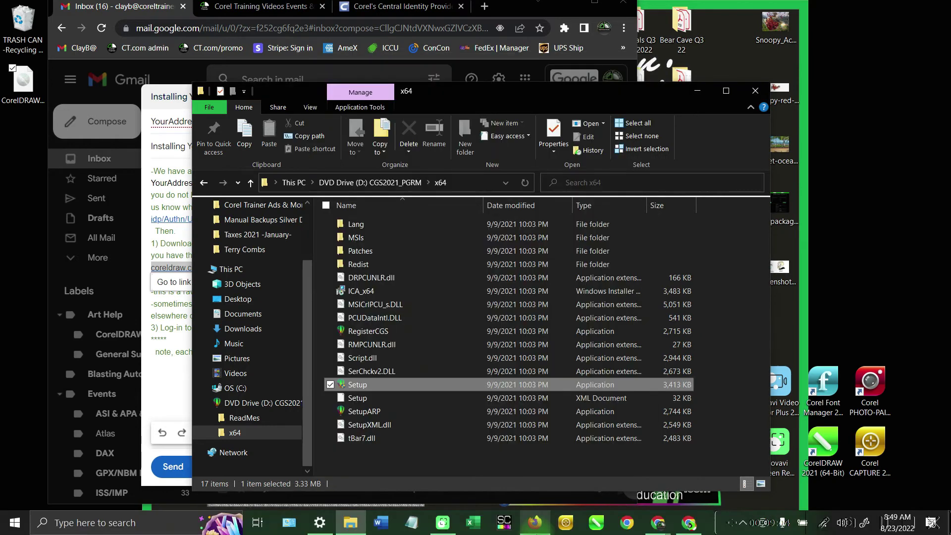
- Start CorelDRAW 2021 from the taskbar and maximize its window
click(595, 521)
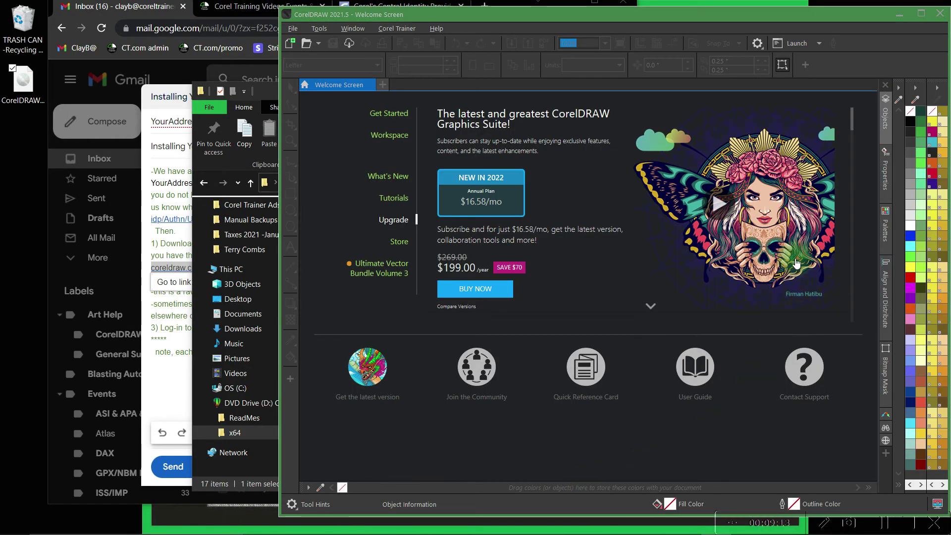
click(916, 15)
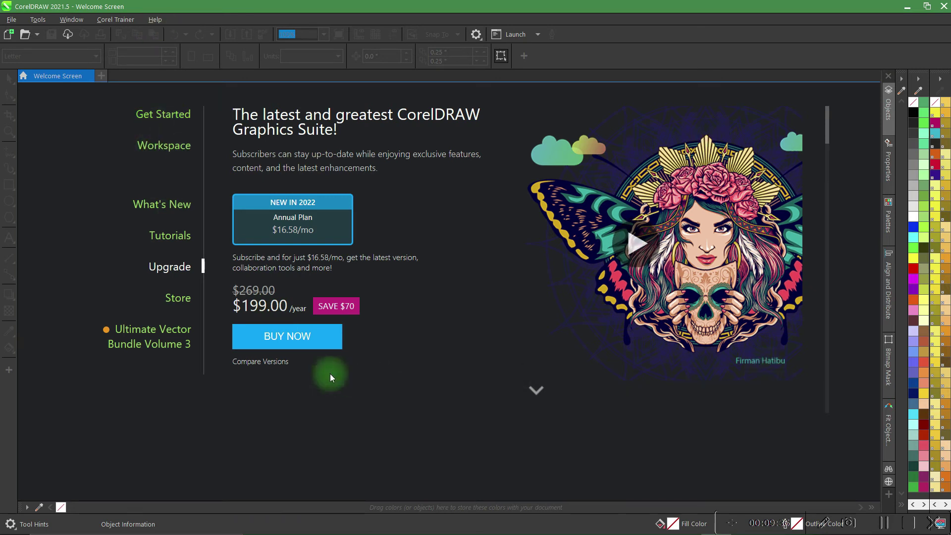
click(151, 20)
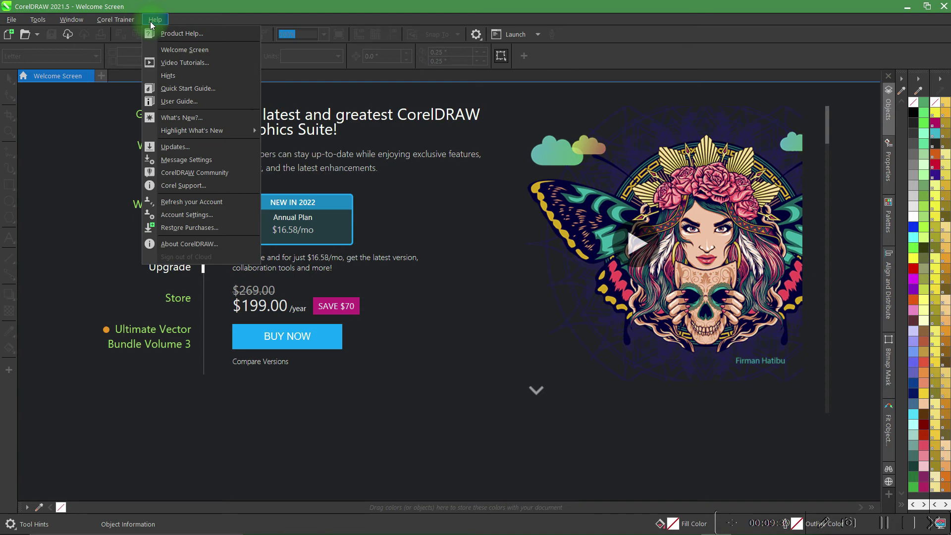
click(228, 218)
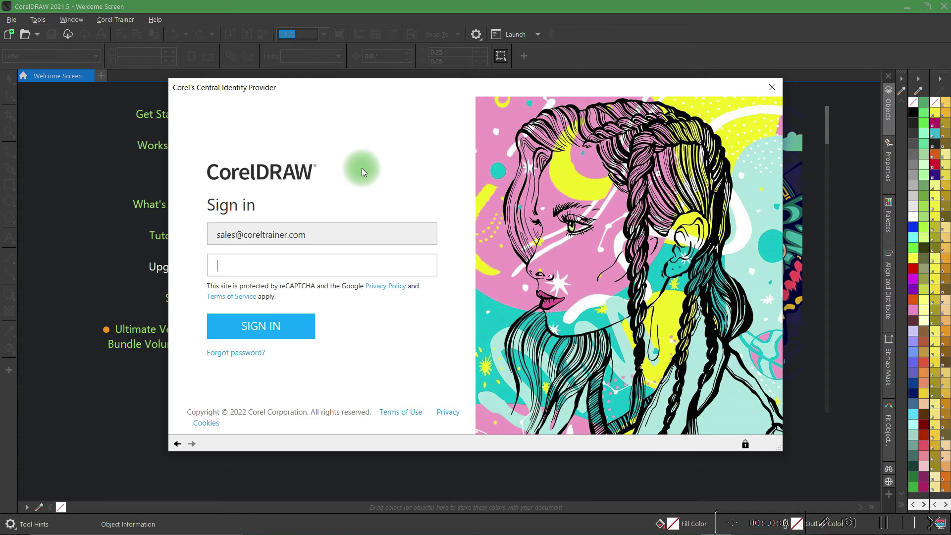
click(226, 269)
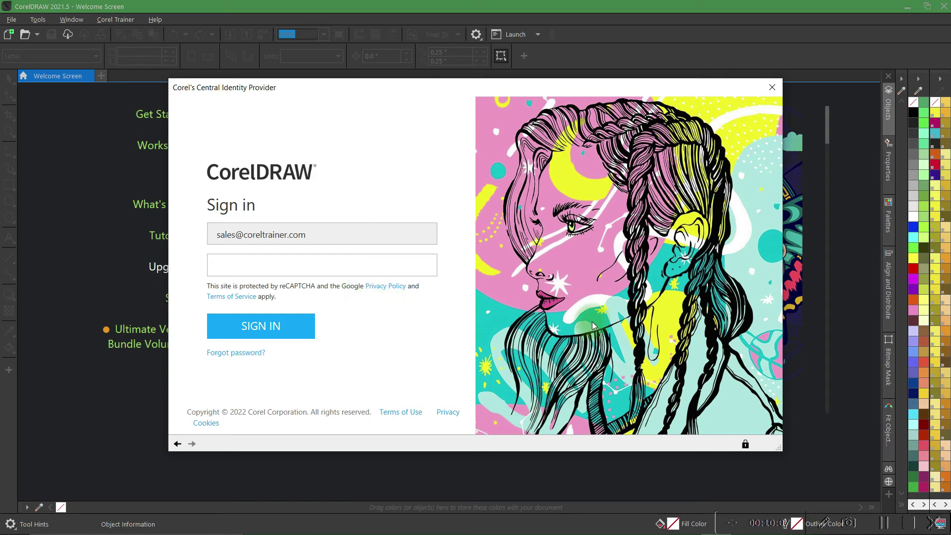
click(771, 87)
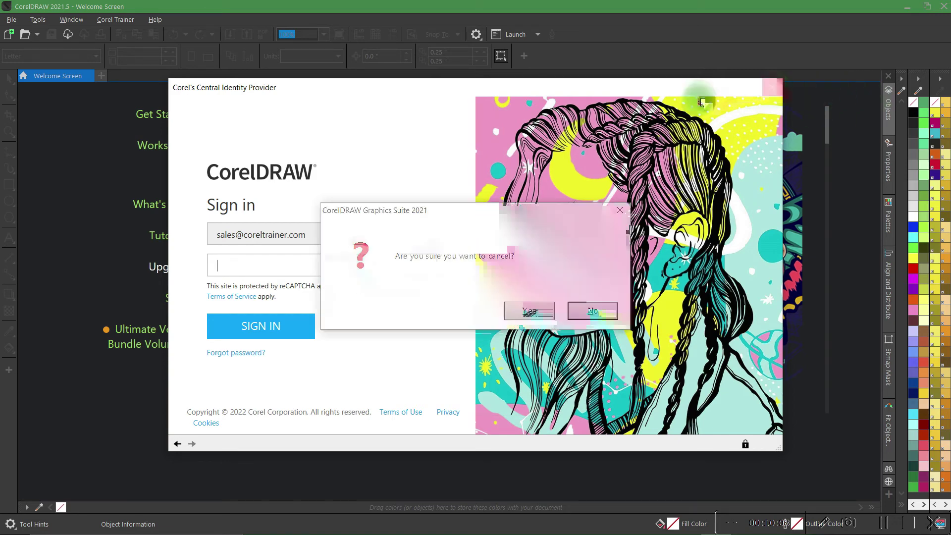
click(529, 311)
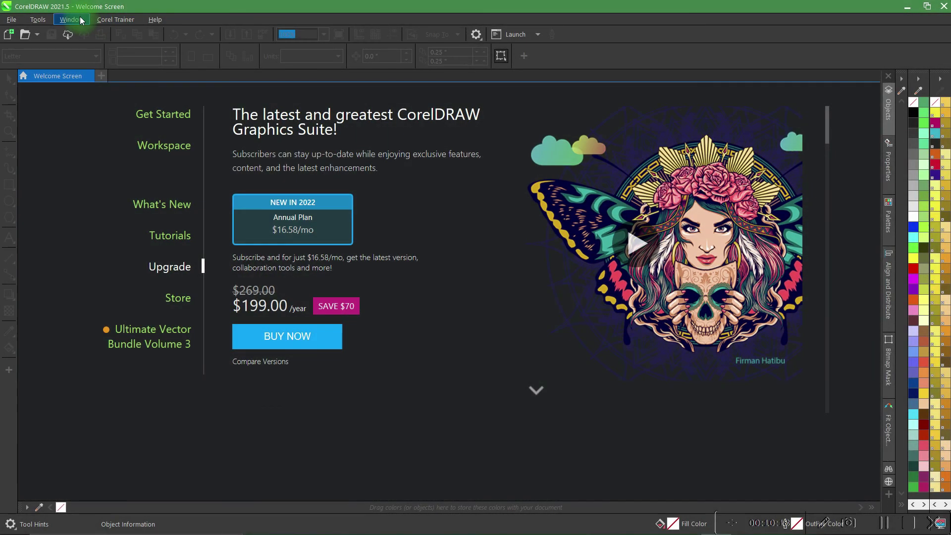
- Switch to the Default workspace and create a blank Letter-size Untitled-1 document
click(79, 16)
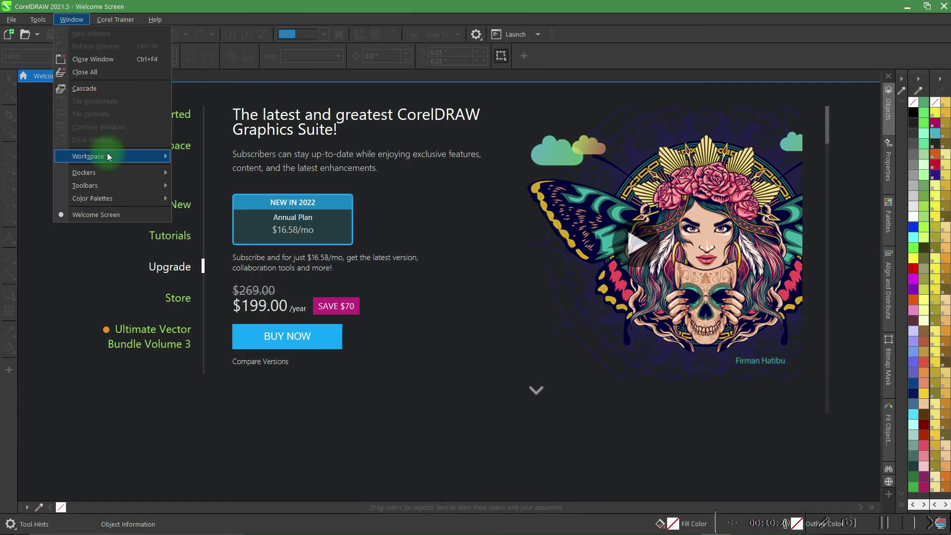
mouse_move(107, 155)
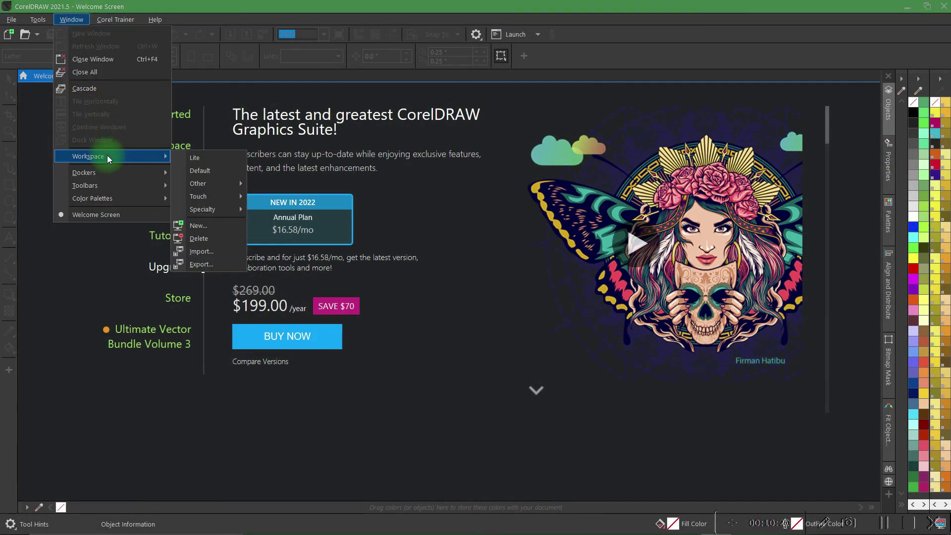
click(210, 170)
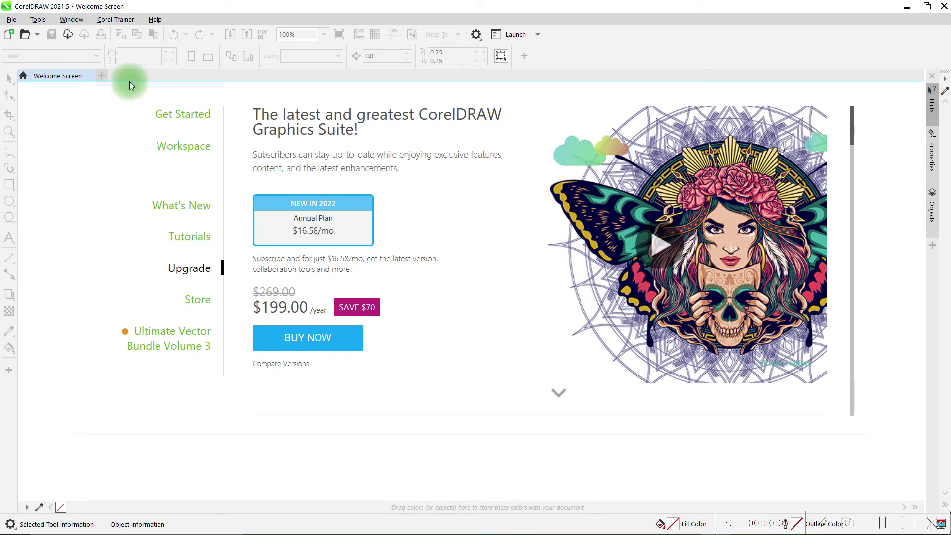
click(103, 77)
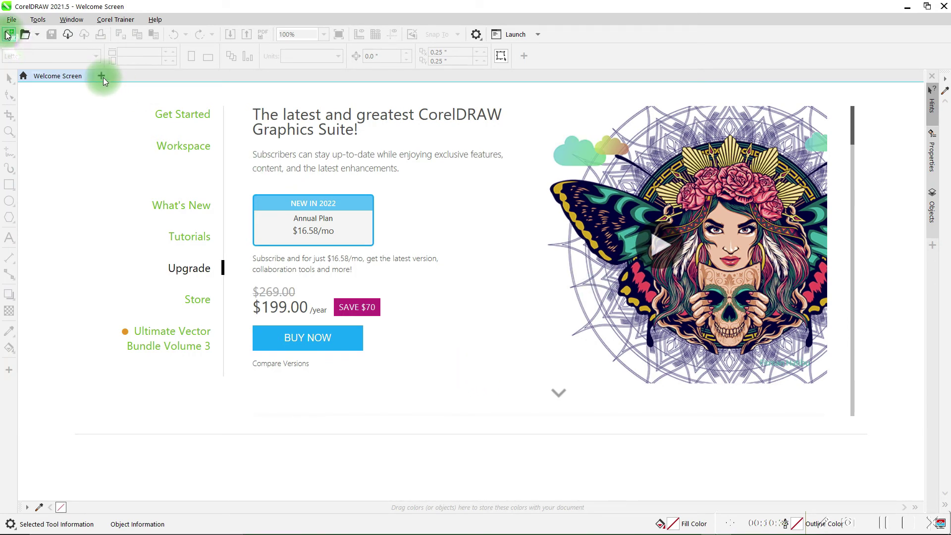
click(520, 392)
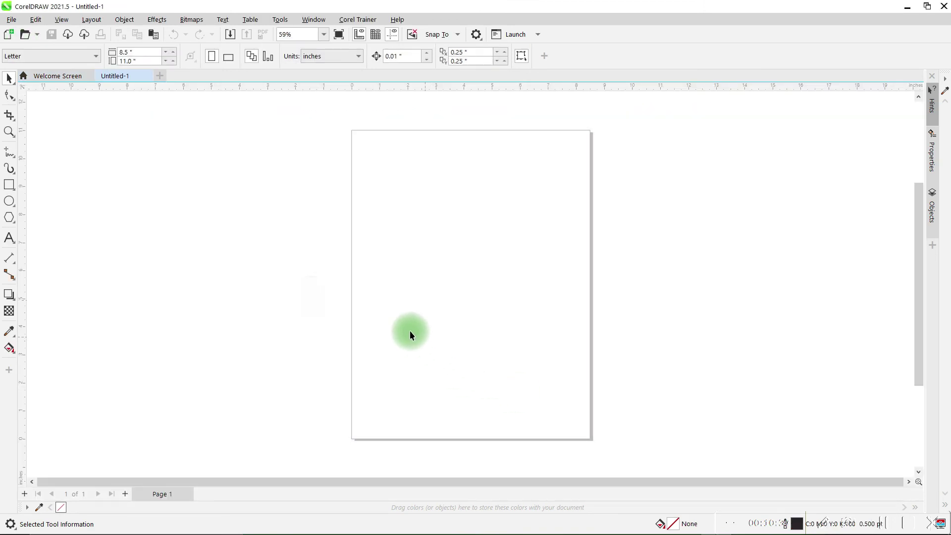
- Restore CorelDRAW and place a widened Chrome window showing coreltrainer.com beside it
click(927, 6)
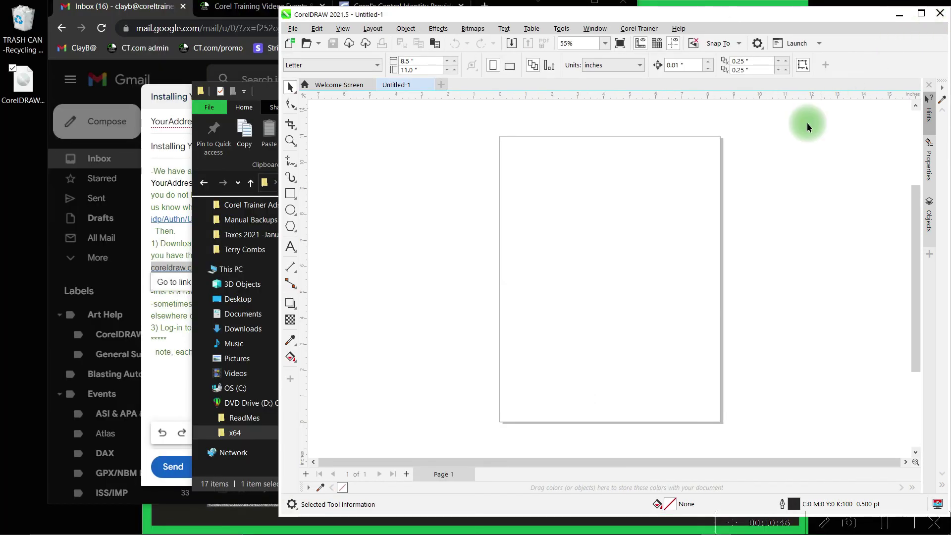
click(243, 8)
click(243, 8)
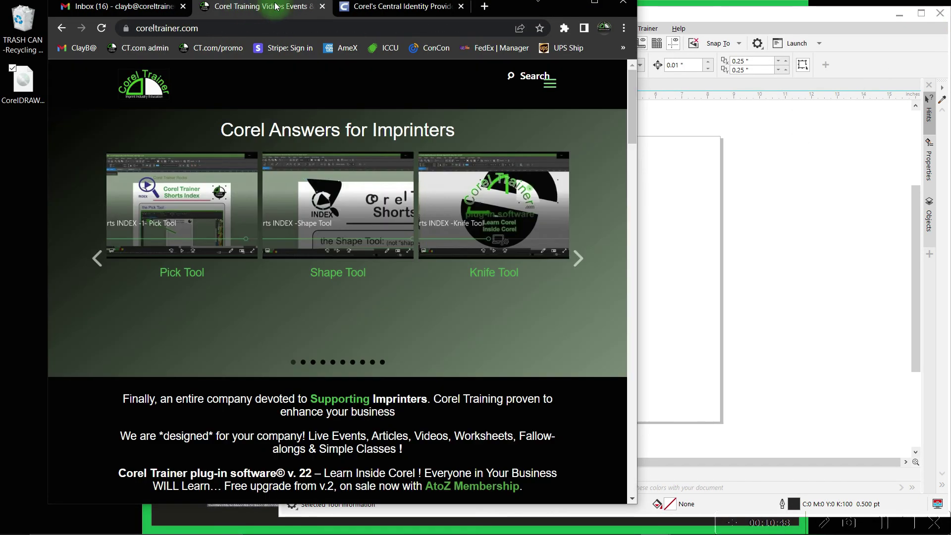
drag(521, 13, 489, 30)
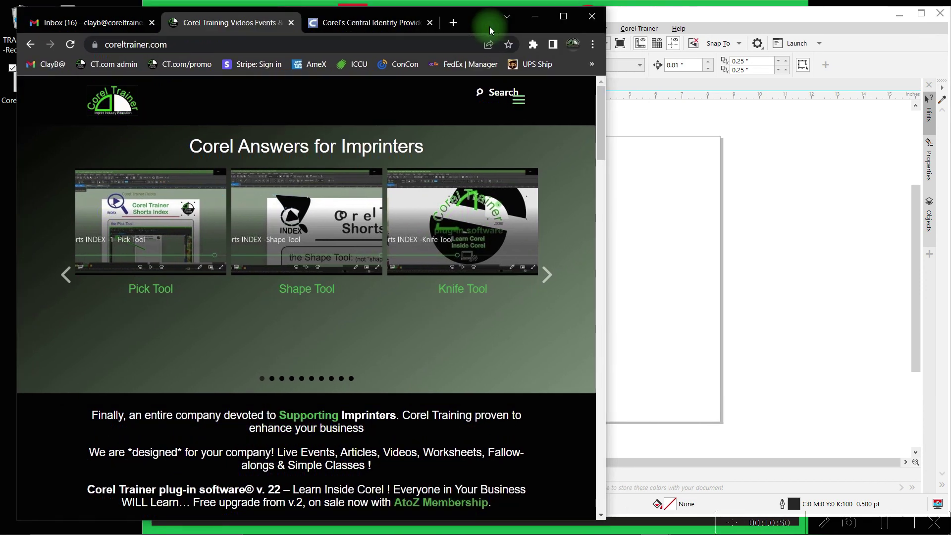
drag(608, 210, 661, 221)
click(808, 184)
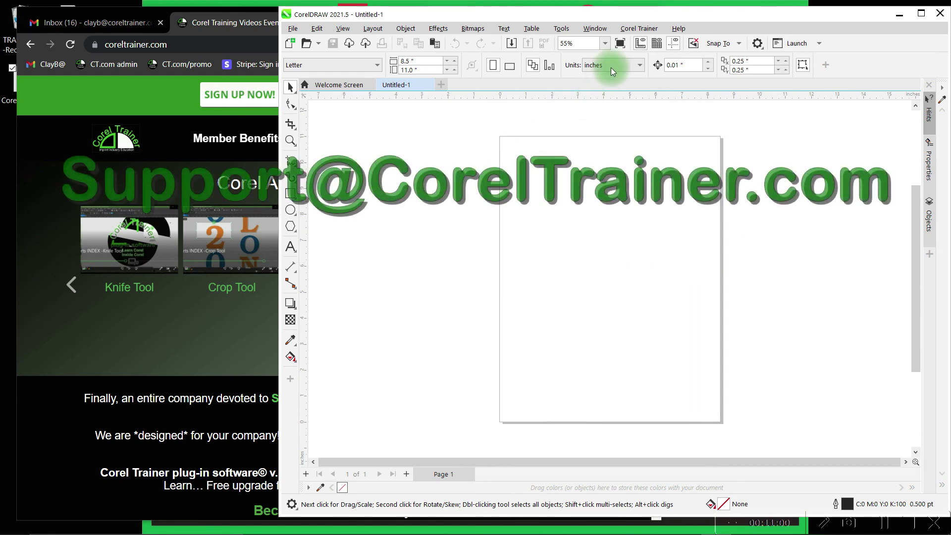
- Open CorelDRAW's Tools menu to reach Options
click(593, 28)
mouse_move(561, 29)
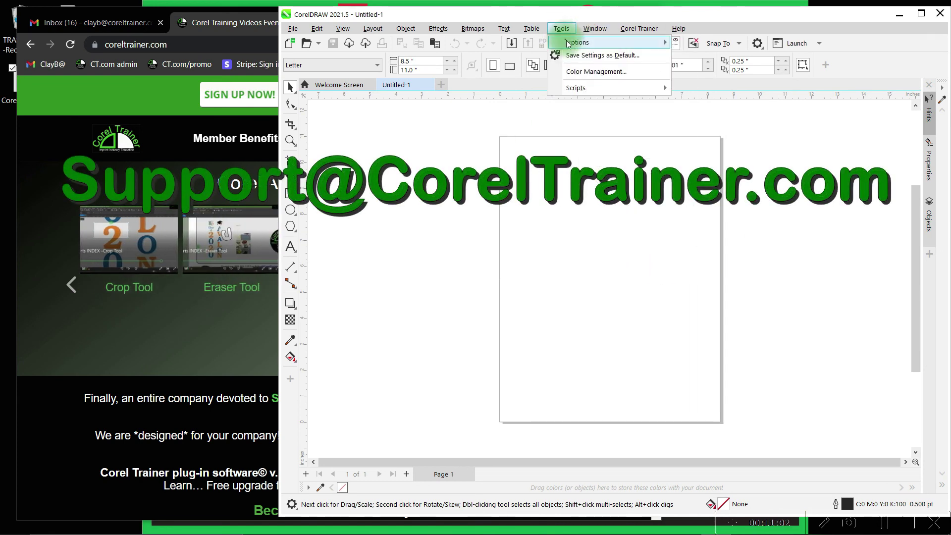
mouse_move(569, 44)
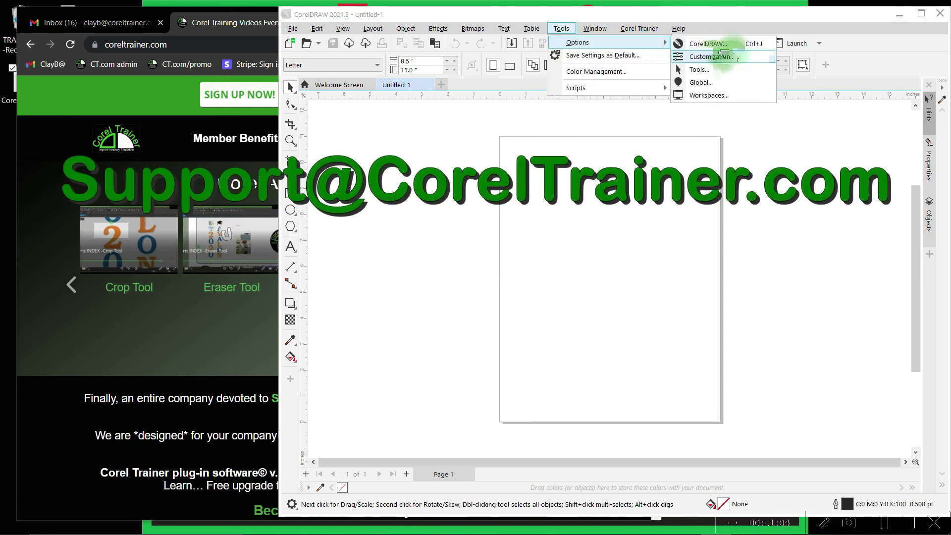